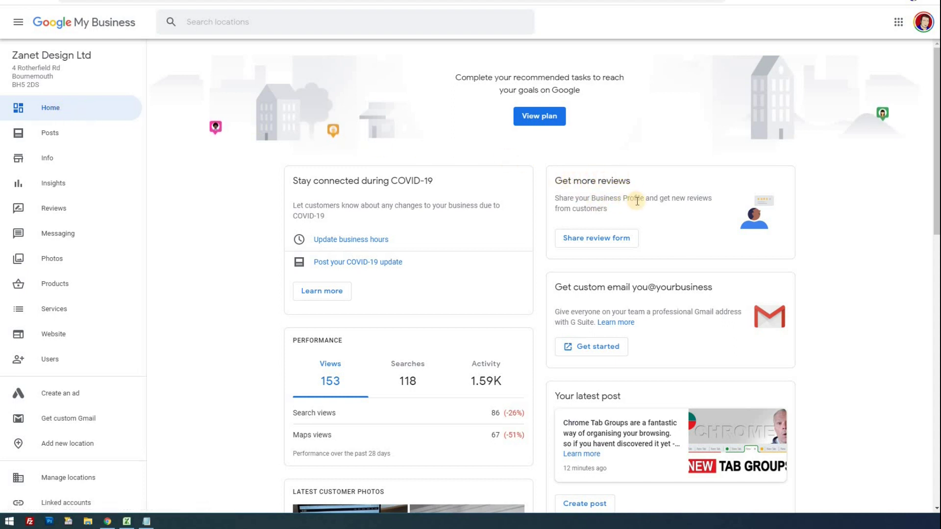
Step: Copy the customer review-request link from the Share review form
{"action": "left_click", "coordinate": [609, 240]}
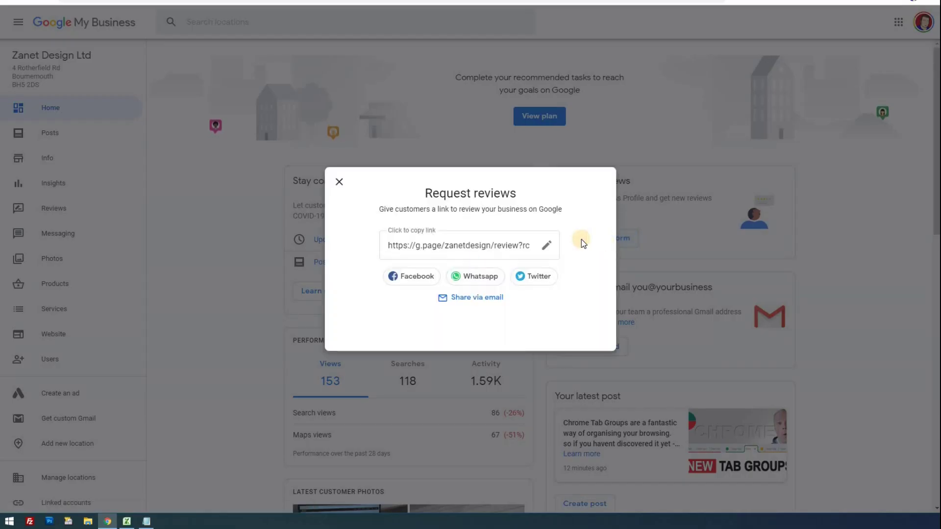
{"action": "left_click", "coordinate": [388, 246]}
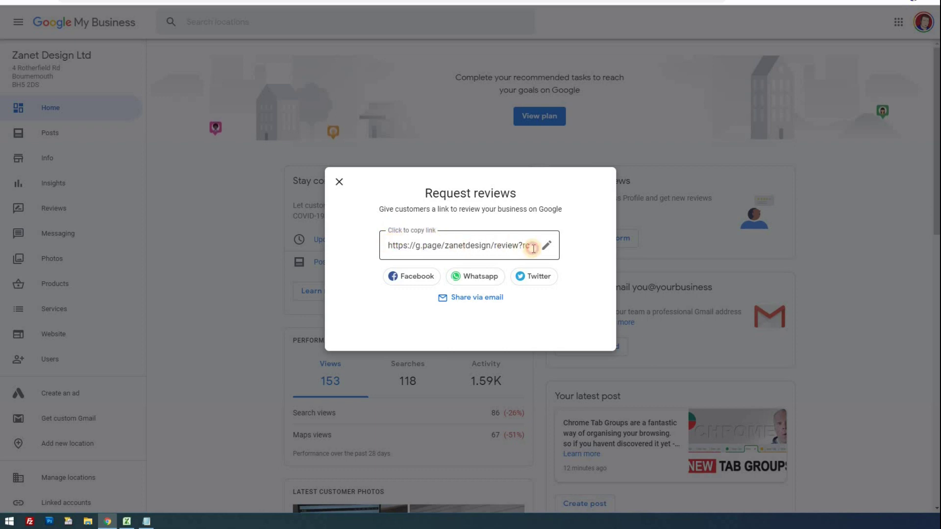
{"action": "left_click", "coordinate": [528, 248]}
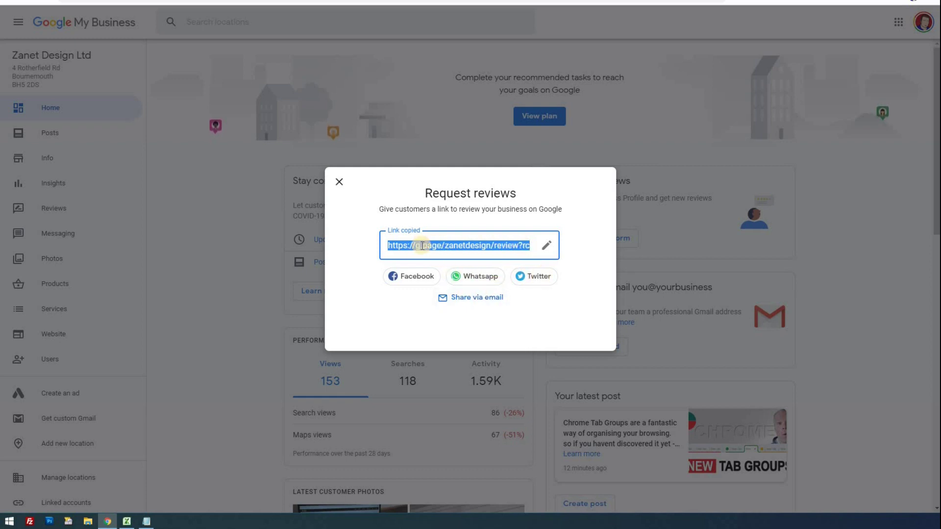
{"action": "right_click", "coordinate": [424, 246]}
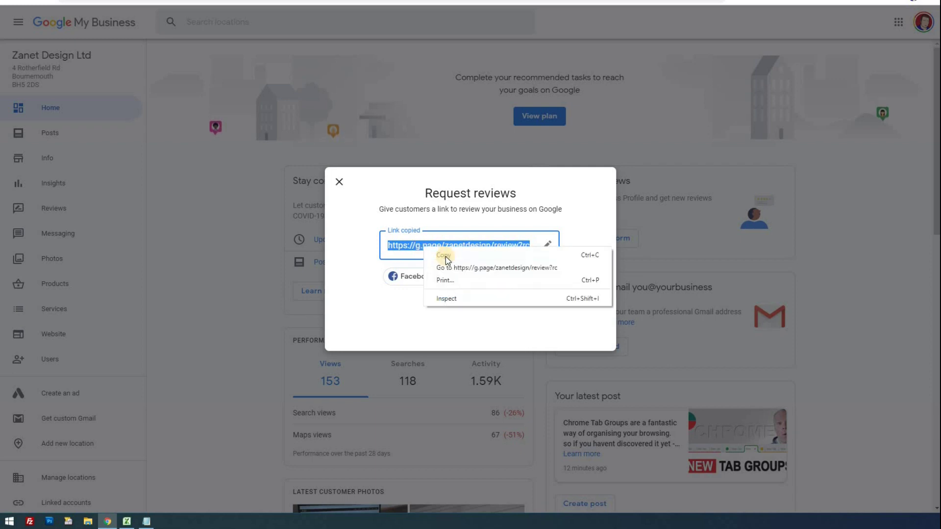
Step: Open the copied review link and give Zanet Design Ltd a five-star rating
{"action": "left_click", "coordinate": [450, 268]}
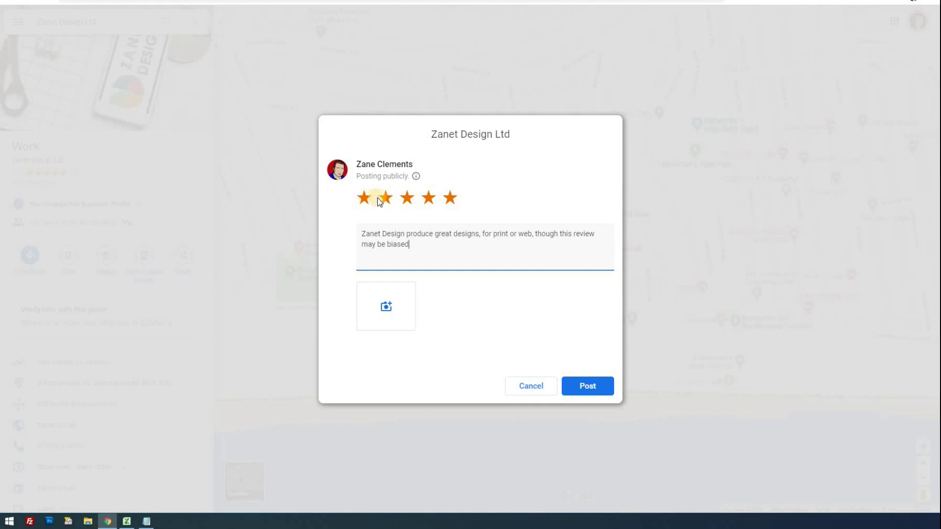
{"action": "left_click", "coordinate": [384, 199]}
{"action": "left_click", "coordinate": [451, 199]}
{"action": "left_click", "coordinate": [365, 199]}
{"action": "left_click", "coordinate": [451, 199]}
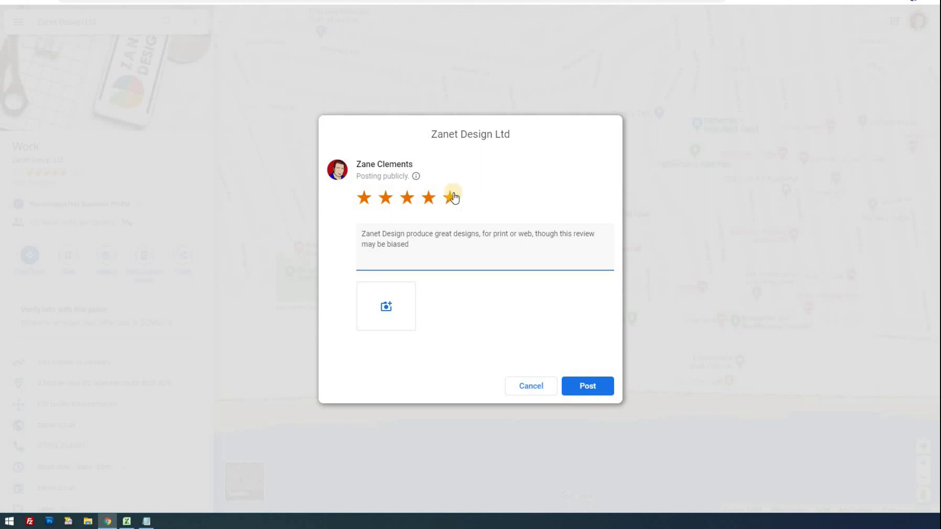
Step: Upload the Bournemouth infographics image and attach it to the five-star review
{"action": "left_click", "coordinate": [386, 307]}
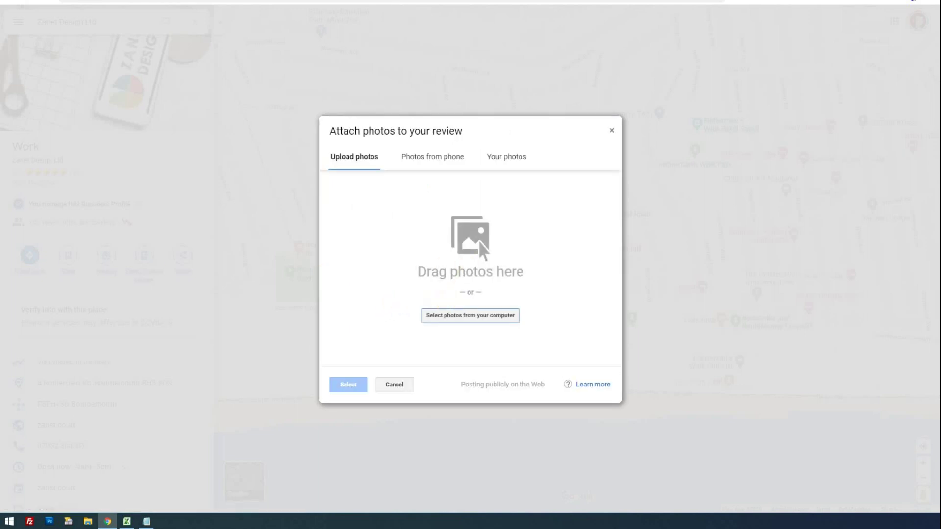
{"action": "left_click_drag", "start_coordinate": [0, 274], "coordinate": [490, 249]}
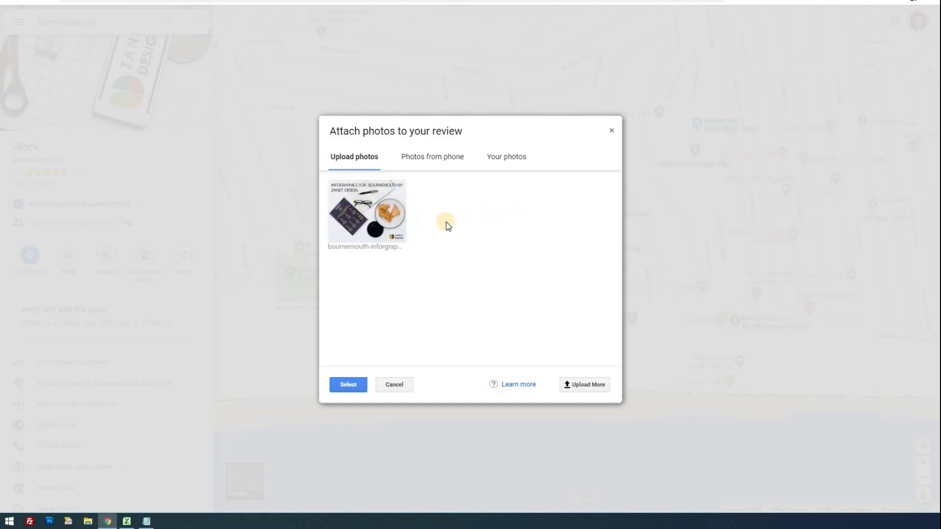
{"action": "mouse_move", "coordinate": [361, 213]}
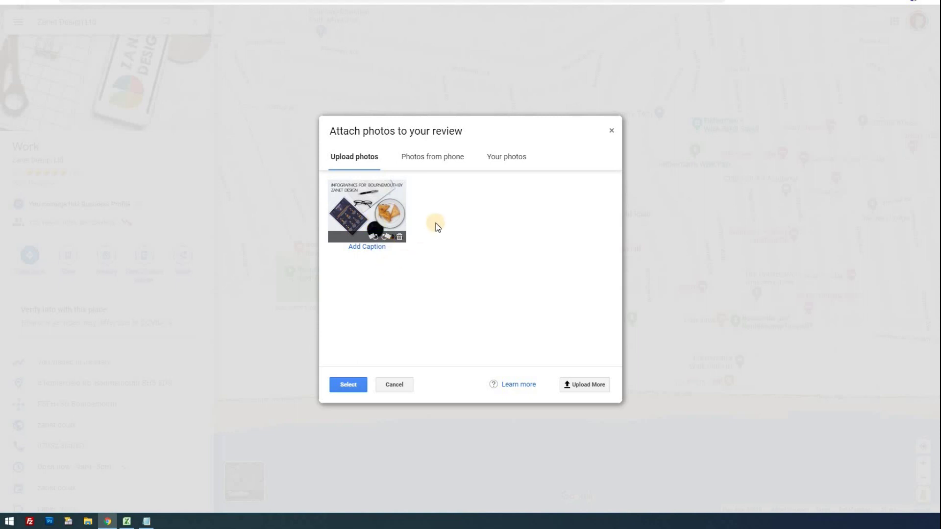
{"action": "left_click", "coordinate": [337, 387]}
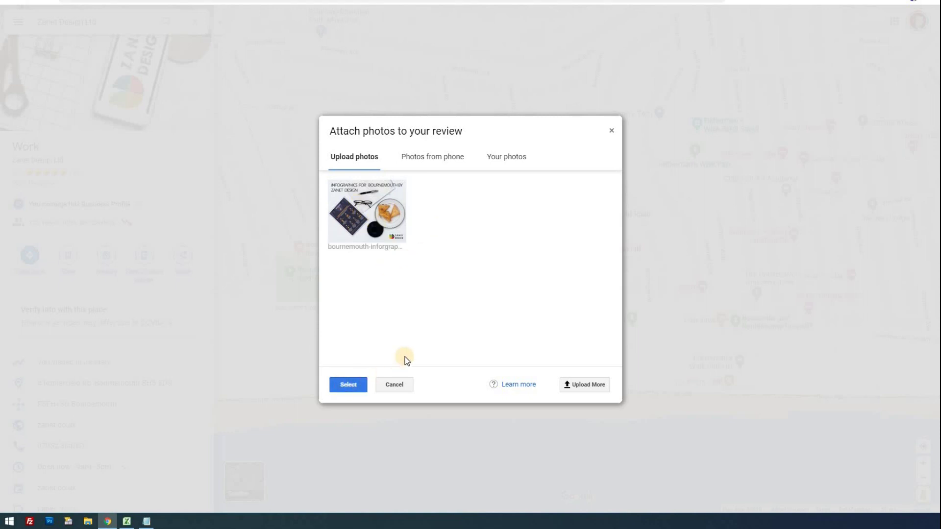
{"action": "left_click", "coordinate": [389, 313]}
{"action": "left_click", "coordinate": [392, 384]}
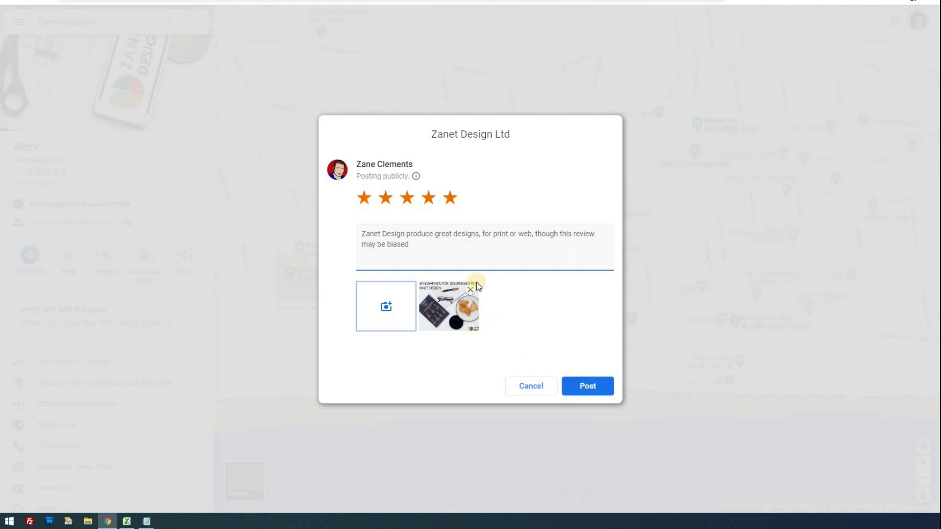
Step: Cancel and discard the draft review, then re-copy the review link and close Request reviews
{"action": "left_click", "coordinate": [528, 387]}
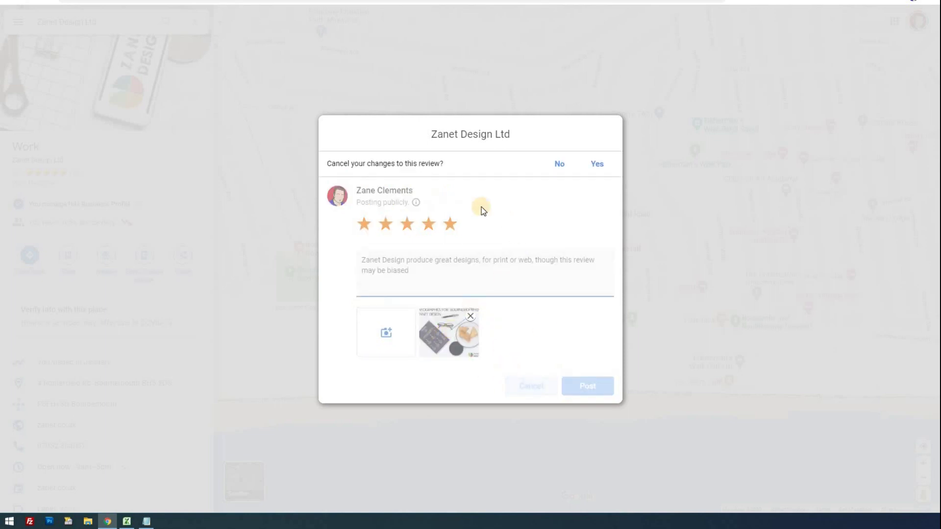
{"action": "left_click", "coordinate": [596, 164]}
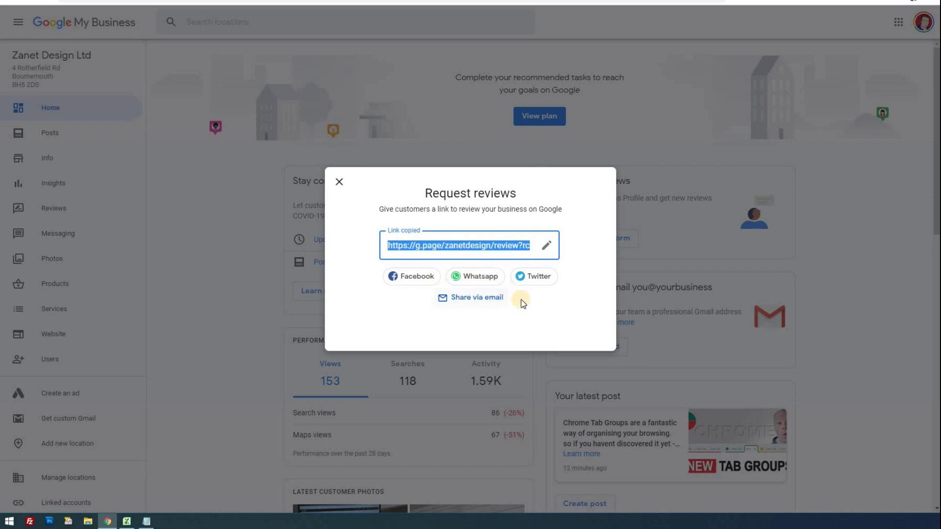
{"action": "left_click", "coordinate": [340, 182]}
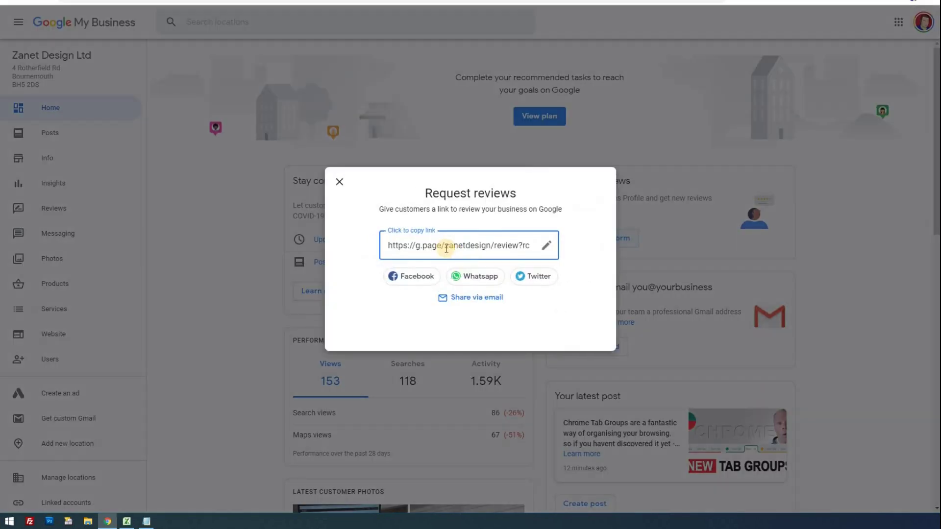
{"action": "mouse_move", "coordinate": [447, 248]}
{"action": "left_mouse_down"}
{"action": "mouse_move", "coordinate": [470, 248]}
{"action": "mouse_move", "coordinate": [454, 248]}
{"action": "left_mouse_up"}
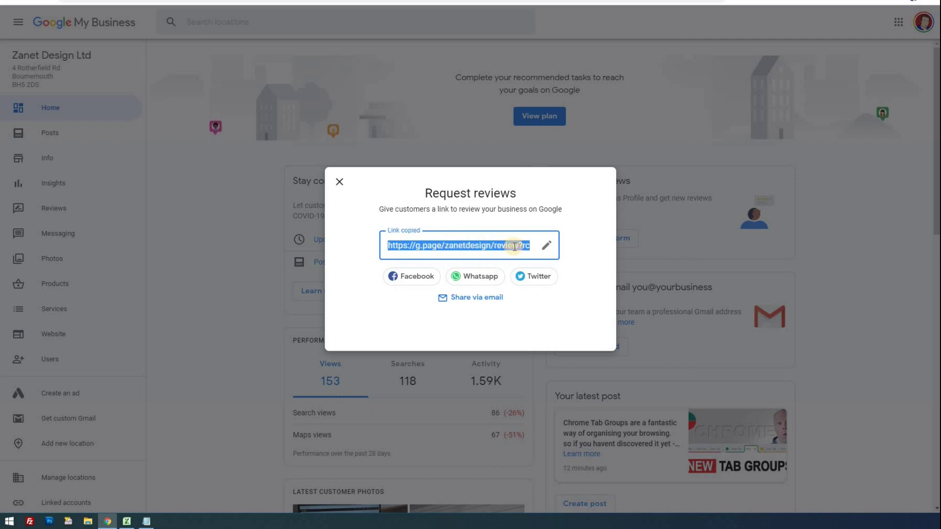
{"action": "left_click", "coordinate": [244, 219]}
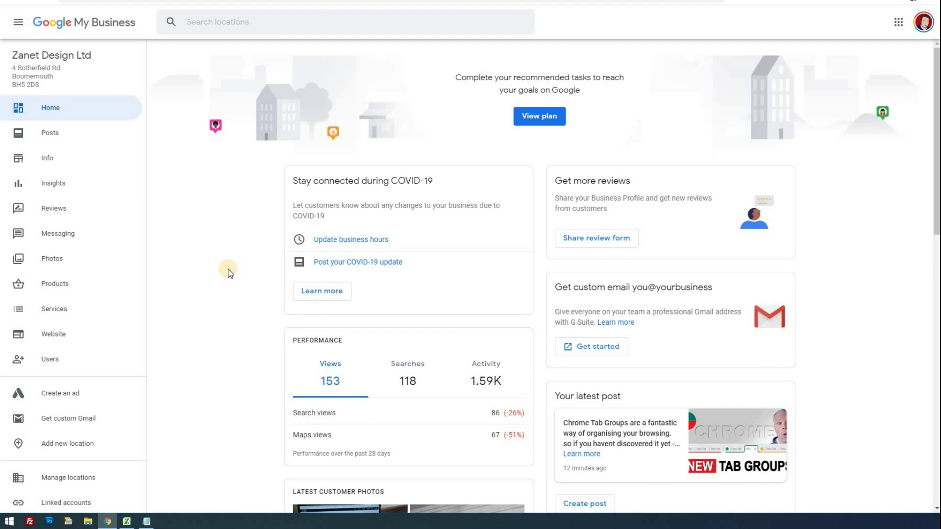
Step: On the Info page, confirm the profile short name reads zanetdesign without editing it
{"action": "left_click", "coordinate": [55, 163]}
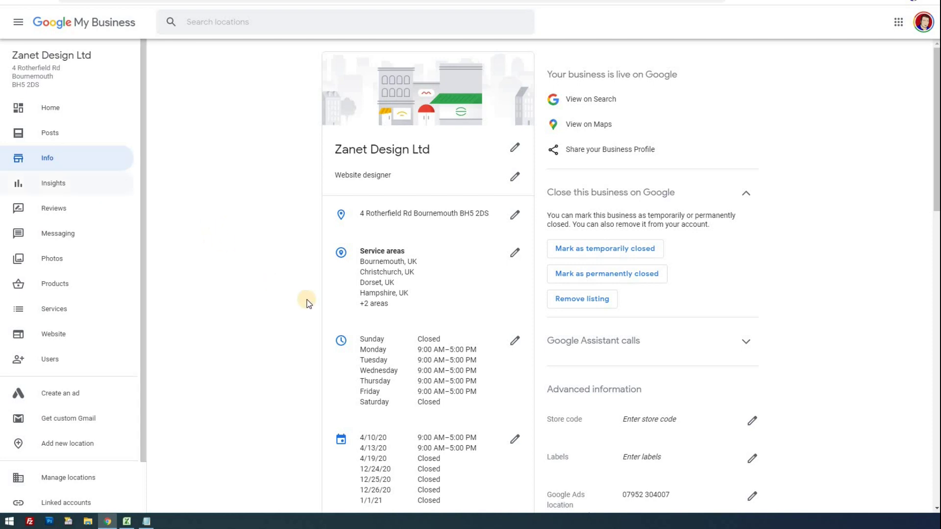
{"action": "scroll", "coordinate": [387, 326], "scroll_direction": "down", "scroll_amount": 5}
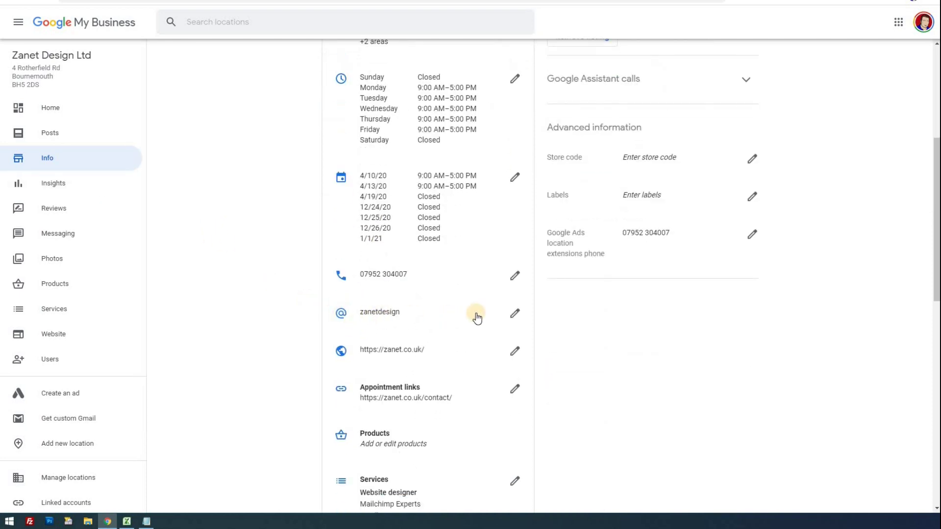
{"action": "left_click", "coordinate": [514, 316]}
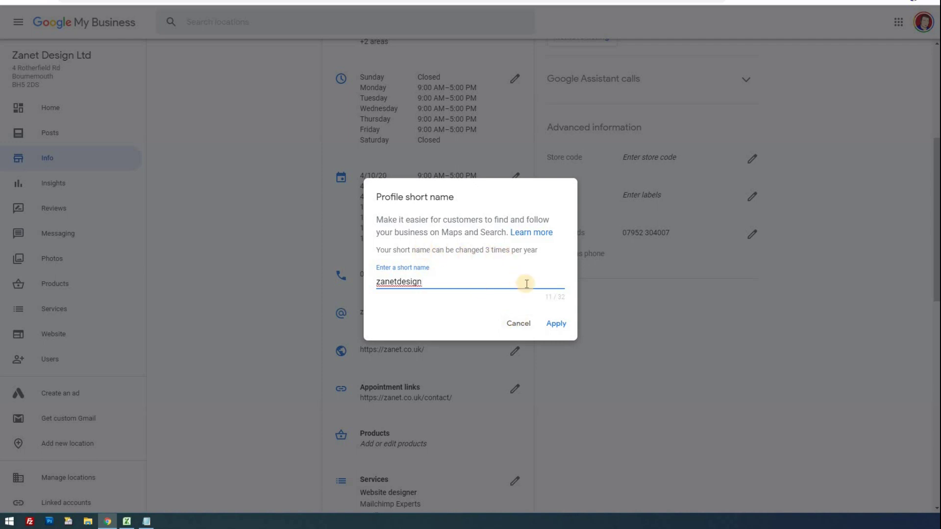
{"action": "key", "text": "Escape"}
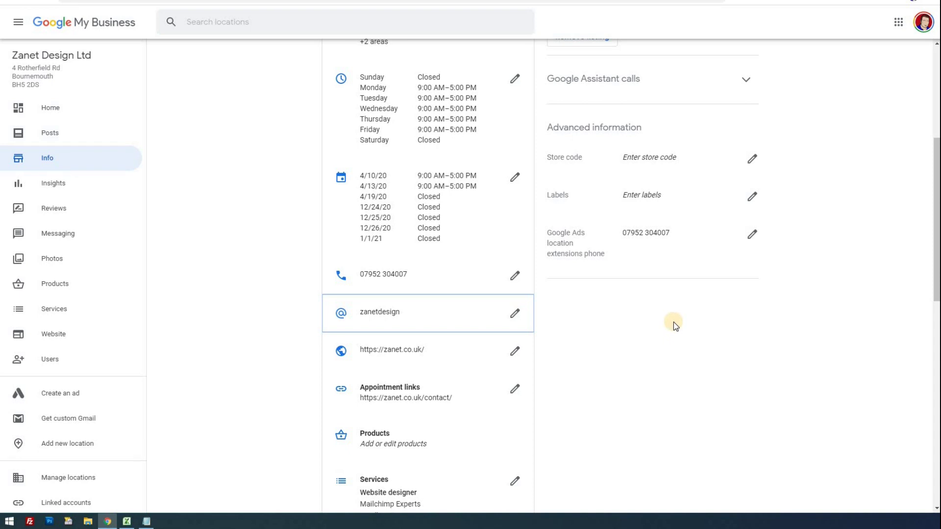
{"action": "scroll", "coordinate": [674, 322], "scroll_direction": "up", "scroll_amount": 5}
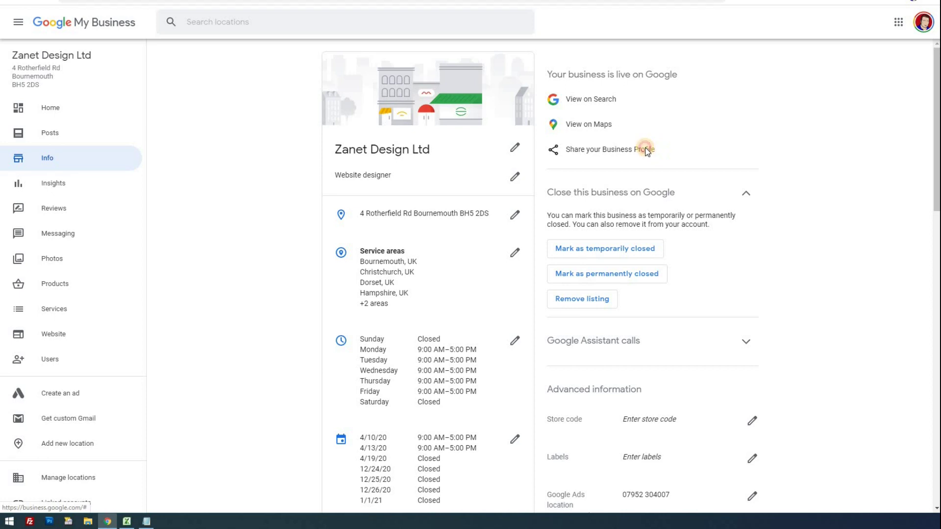
{"action": "left_click", "coordinate": [645, 147]}
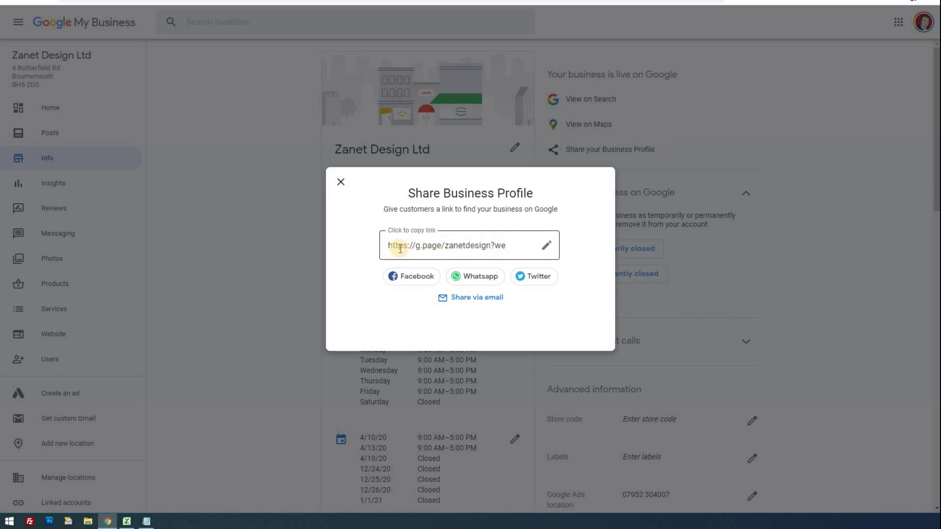
{"action": "left_click_drag", "start_coordinate": [389, 246], "coordinate": [498, 245]}
{"action": "right_click", "coordinate": [494, 250]}
{"action": "left_click", "coordinate": [523, 257]}
{"action": "right_click", "coordinate": [501, 249]}
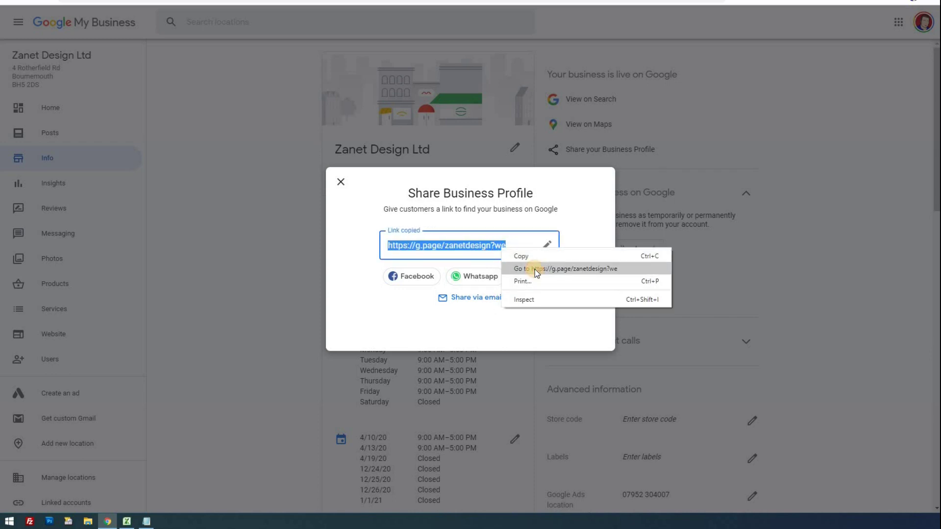
{"action": "left_click", "coordinate": [534, 269]}
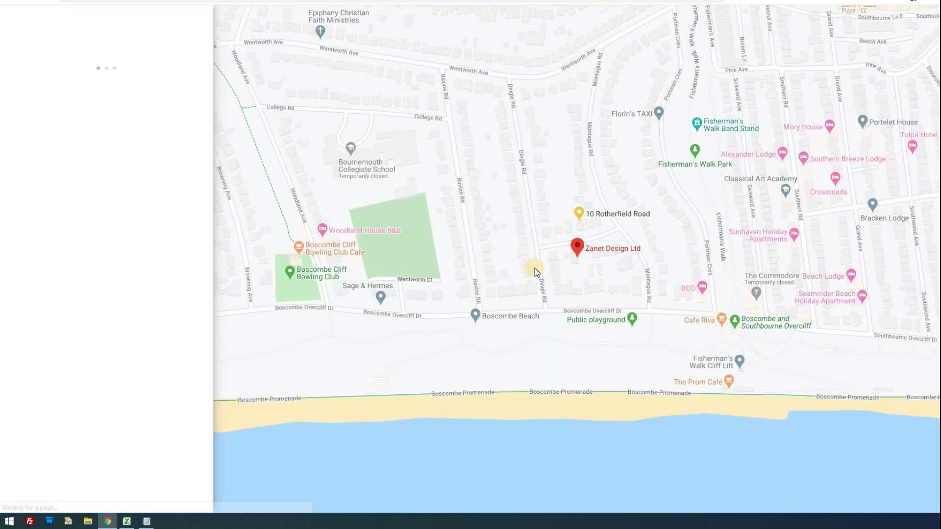